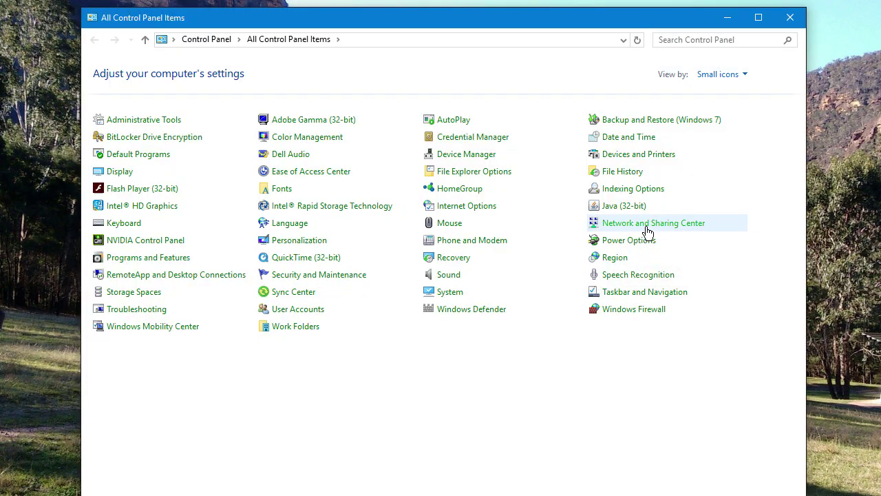
Step: Start the Internet Connections troubleshooter from the Network and Sharing Center's problem troubleshooting options
{"action": "left_click", "coordinate": [650, 227]}
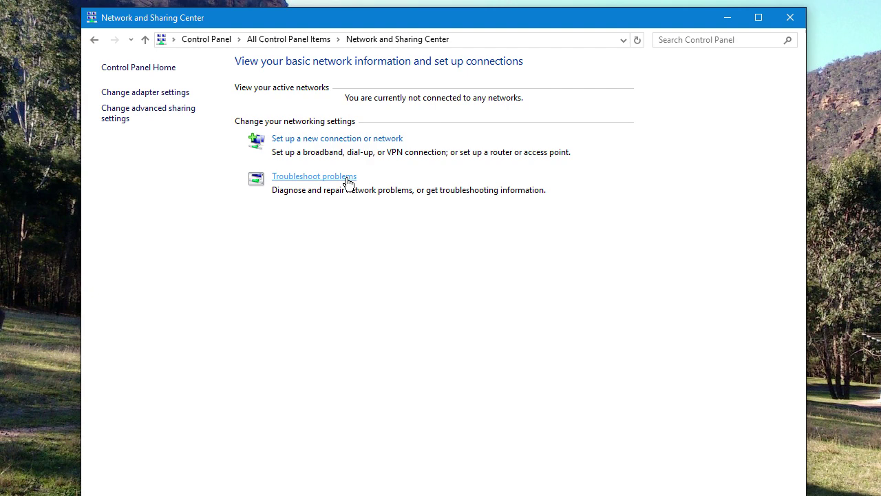
{"action": "left_click", "coordinate": [348, 181]}
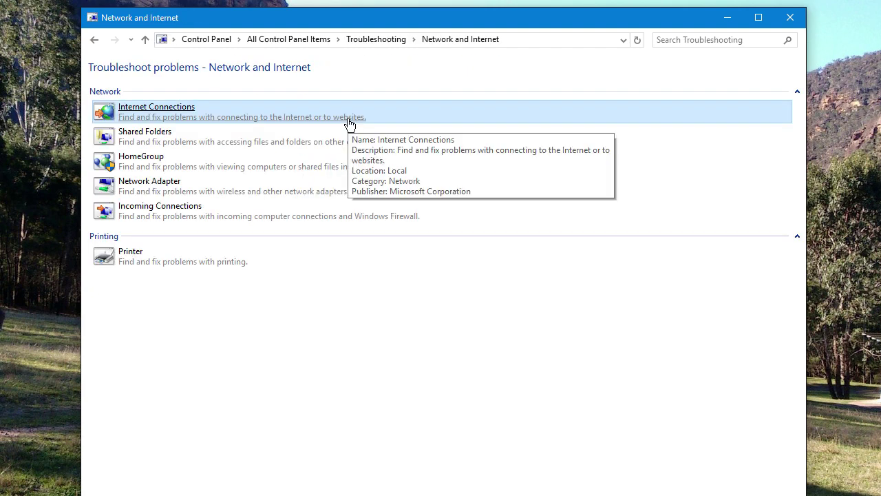
{"action": "left_click", "coordinate": [349, 123]}
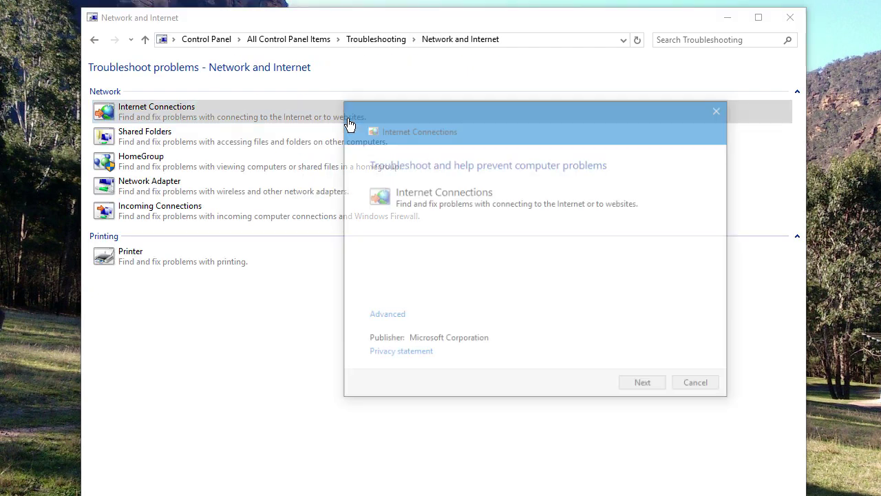
{"action": "key", "text": "Return"}
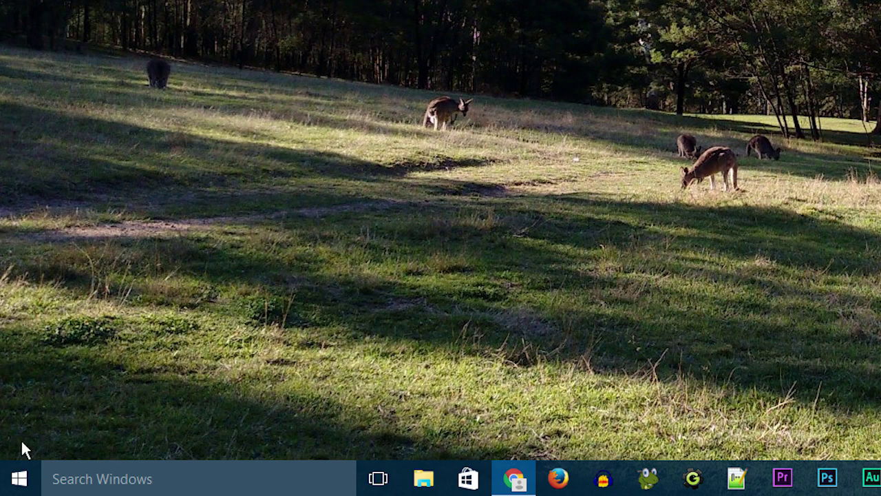
Step: Open an administrator Command Prompt and run netsh int ip reset c:\resetLog.txt
{"action": "right_click", "coordinate": [23, 478]}
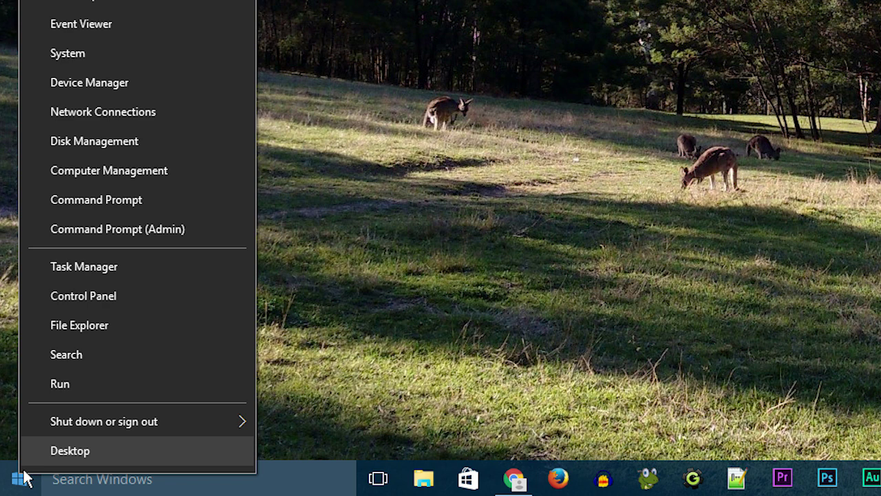
{"action": "left_click", "coordinate": [197, 229]}
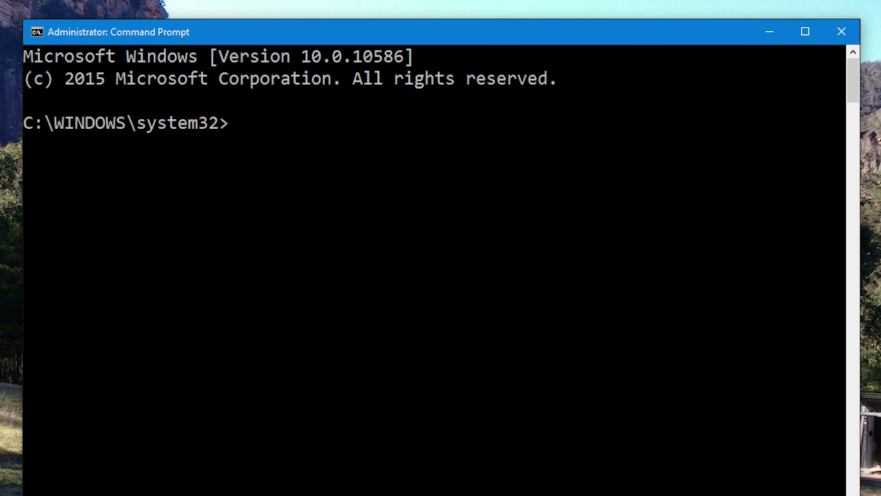
{"action": "type", "text": "netsh int "}
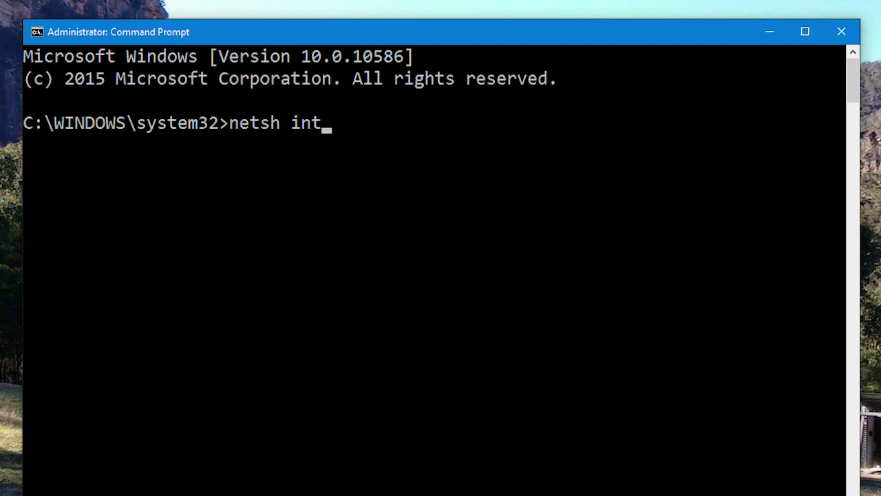
{"action": "type", "text": "ip reset "}
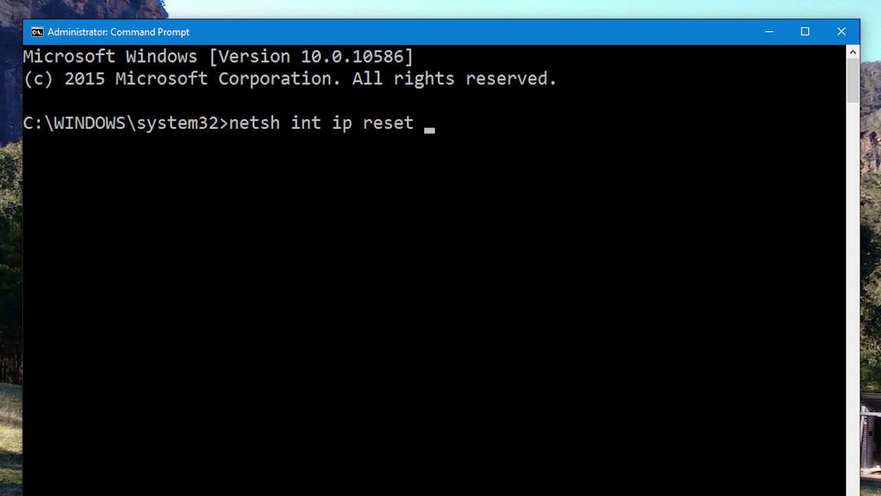
{"action": "type", "text": "c:\\resetLog.t"}
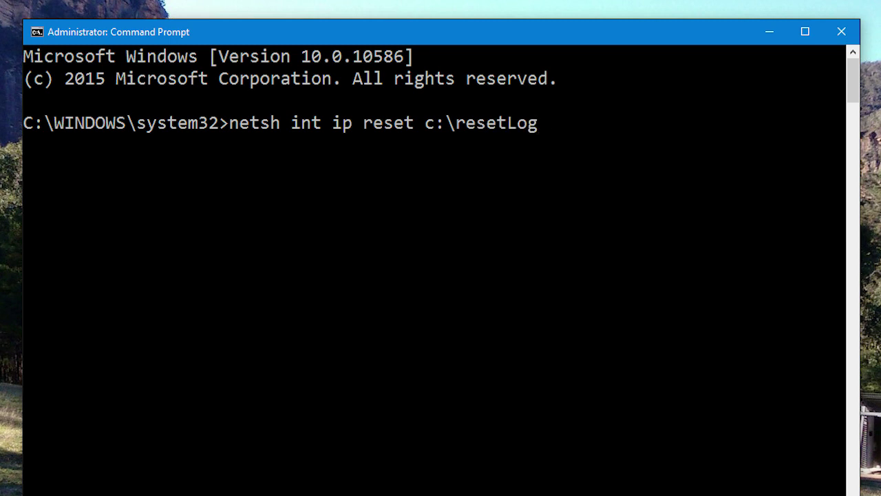
{"action": "type", "text": "xt"}
{"action": "key", "text": "Return"}
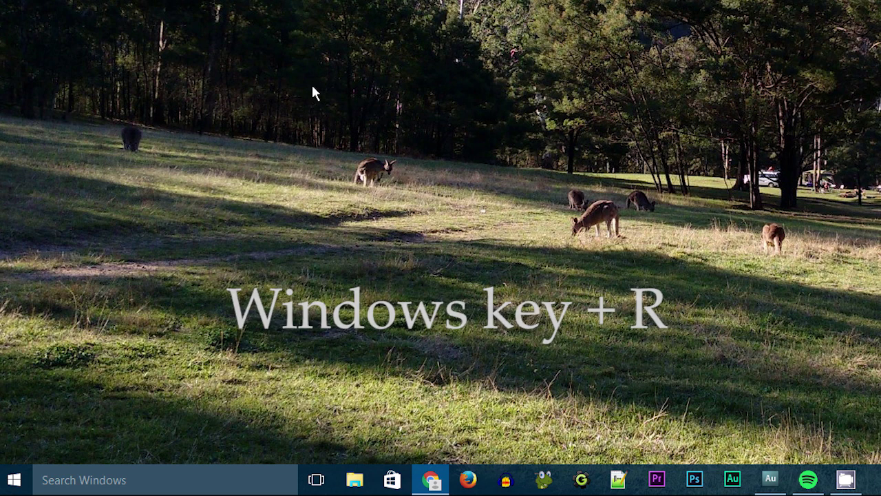
Step: Launch the Registry Editor by running regedit.exe
{"action": "key", "text": "super+r"}
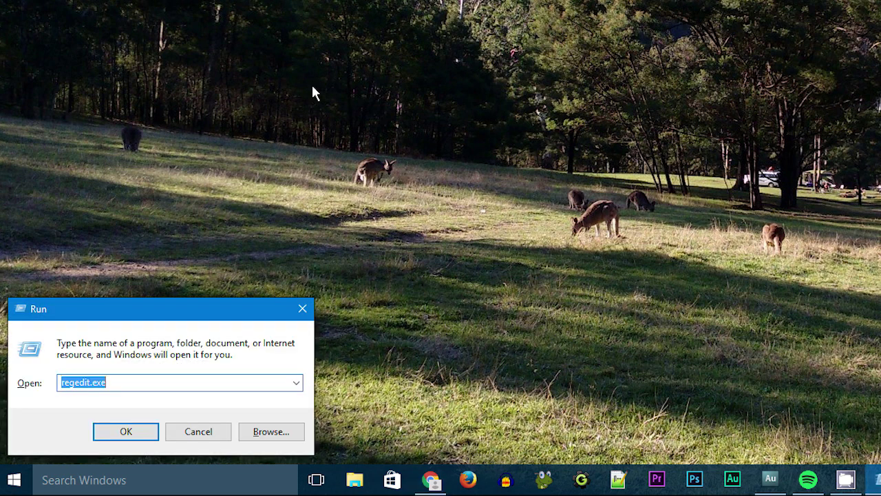
{"action": "left_click", "coordinate": [159, 378]}
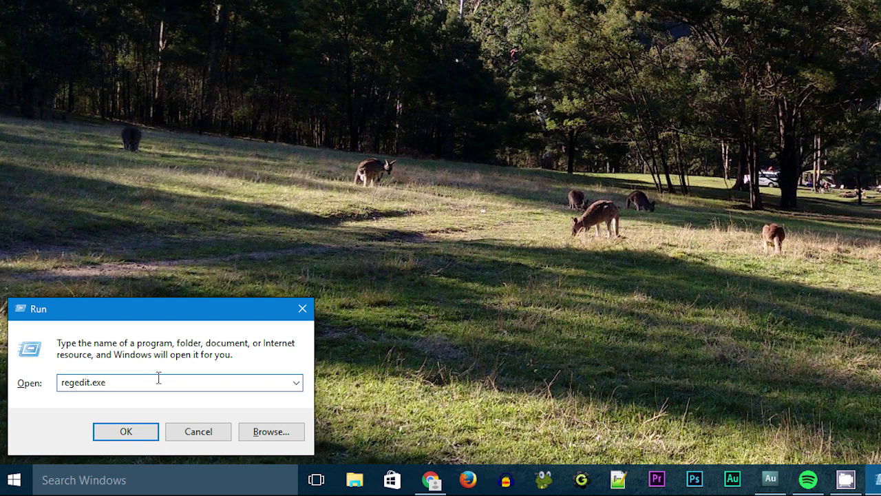
{"action": "left_click", "coordinate": [144, 431]}
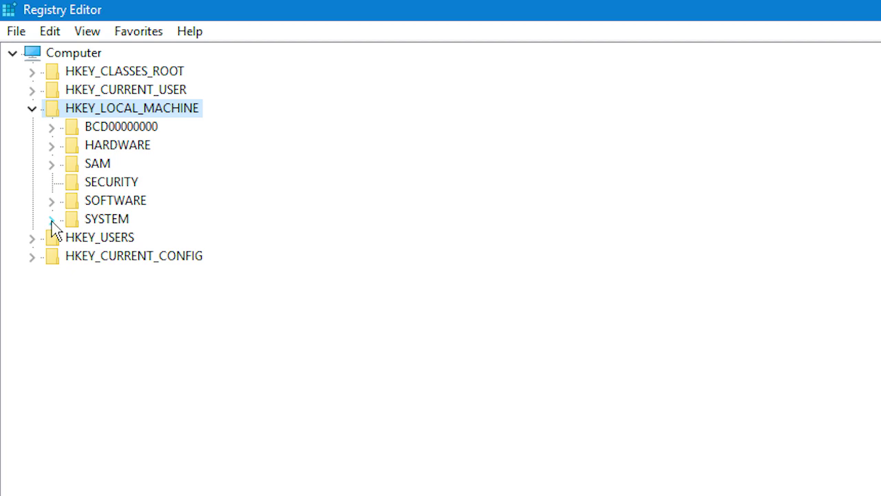
Step: Expand the registry path HKEY_LOCAL_MACHINE\SYSTEM\CurrentControlSet\Control
{"action": "left_click", "coordinate": [52, 220]}
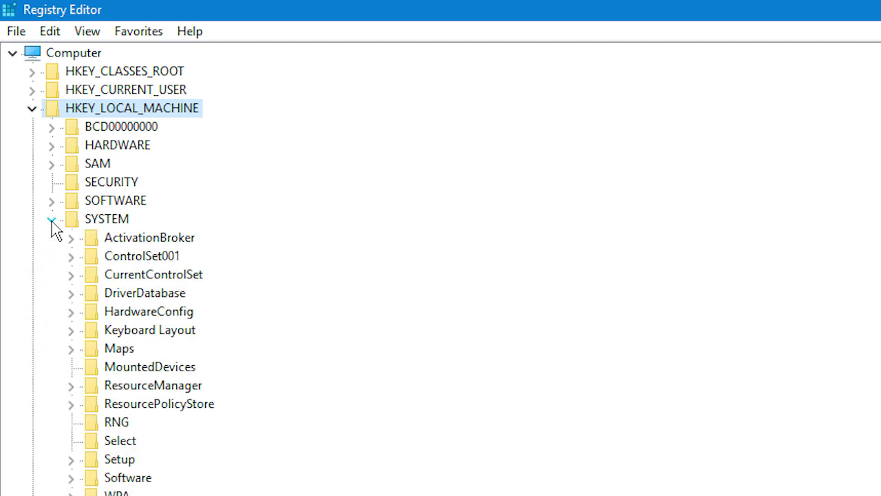
{"action": "left_click", "coordinate": [71, 274]}
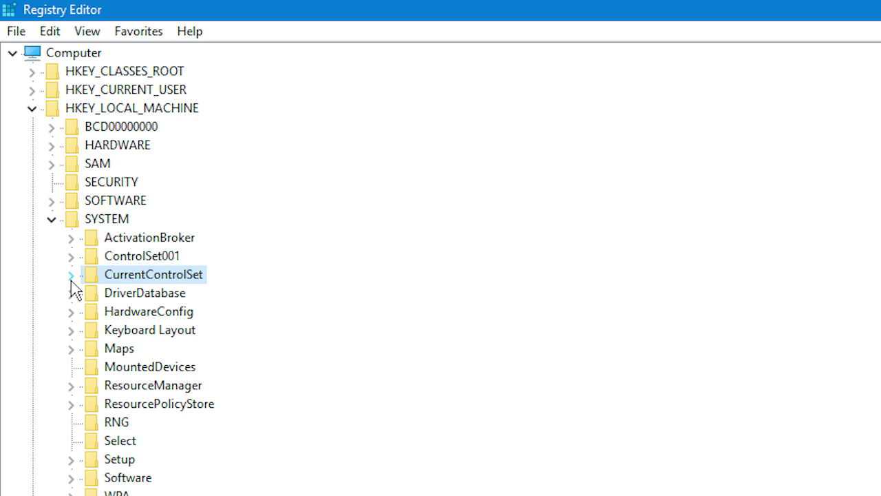
{"action": "left_click", "coordinate": [71, 275]}
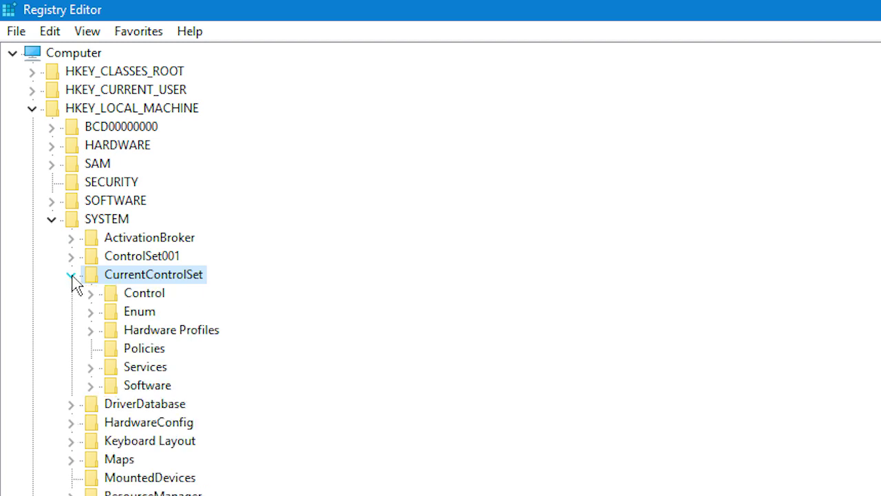
{"action": "left_click", "coordinate": [124, 299]}
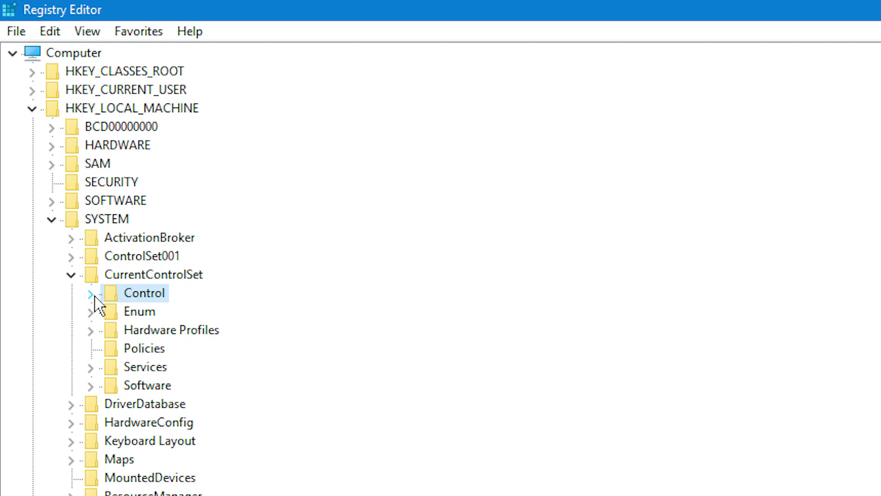
{"action": "left_click", "coordinate": [95, 297]}
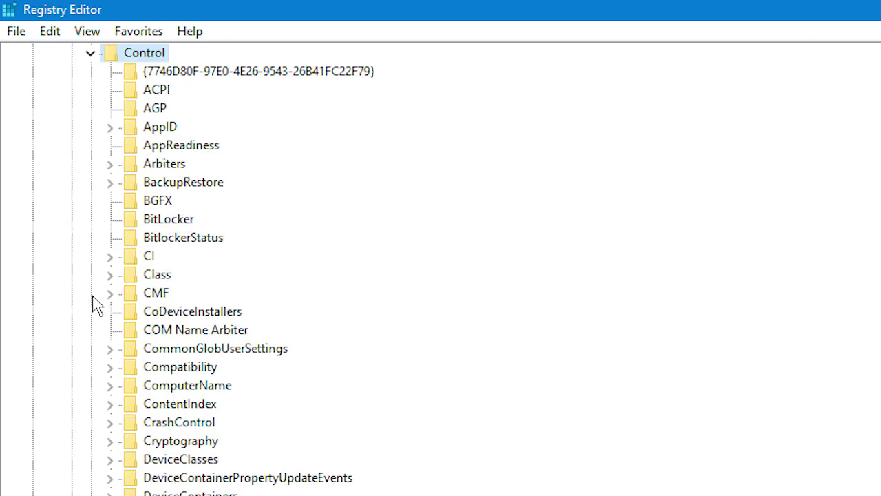
{"action": "scroll", "coordinate": [230, 271], "scroll_direction": "down", "scroll_amount": 2}
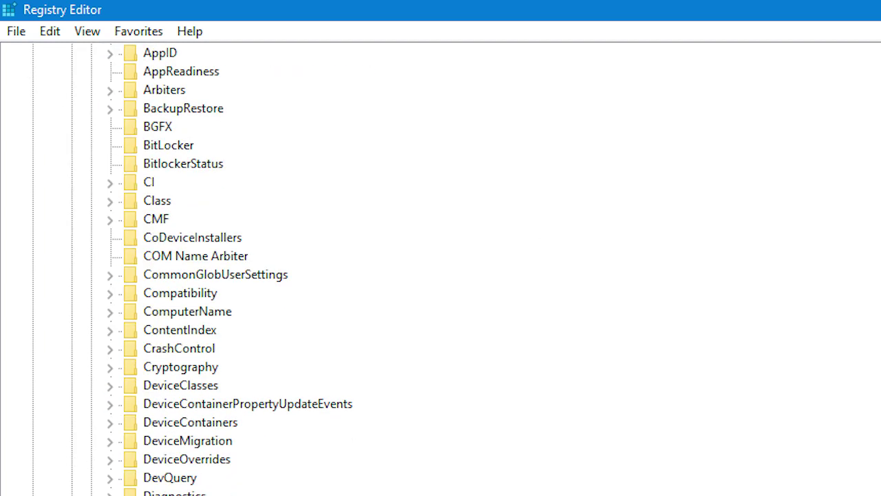
{"action": "scroll", "coordinate": [230, 271], "scroll_direction": "down", "scroll_amount": 8}
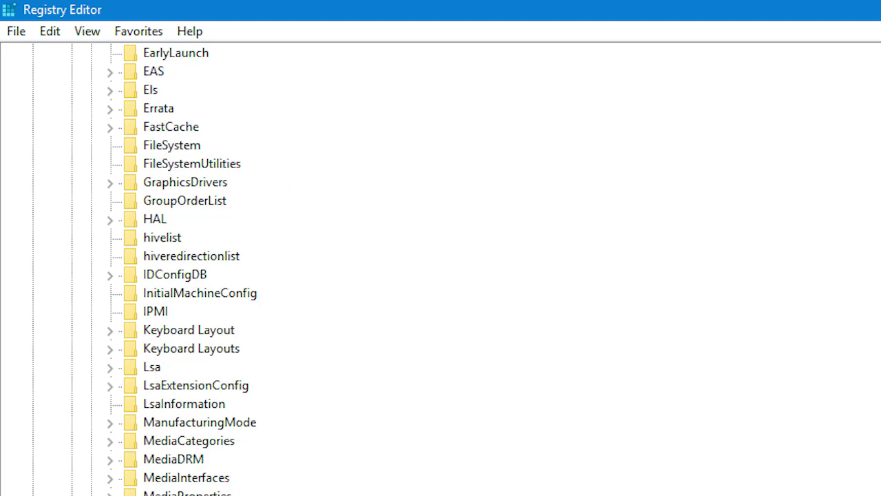
{"action": "scroll", "coordinate": [230, 271], "scroll_direction": "down", "scroll_amount": 8}
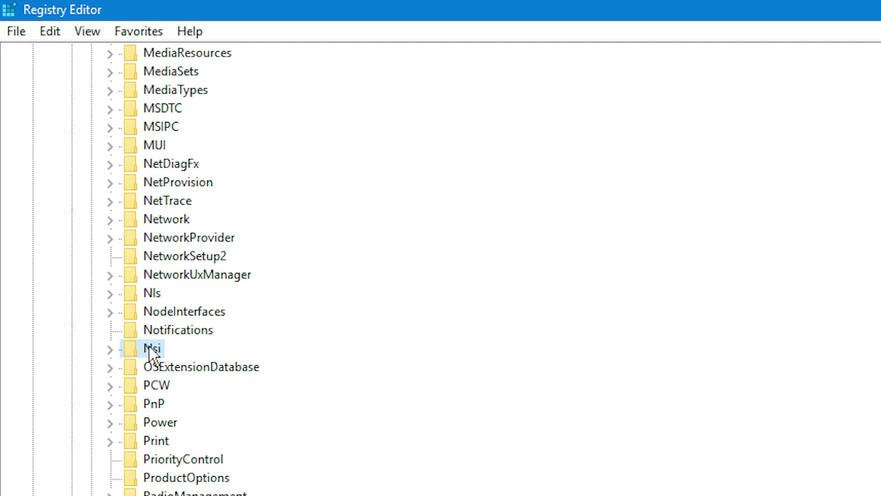
{"action": "left_click", "coordinate": [110, 349]}
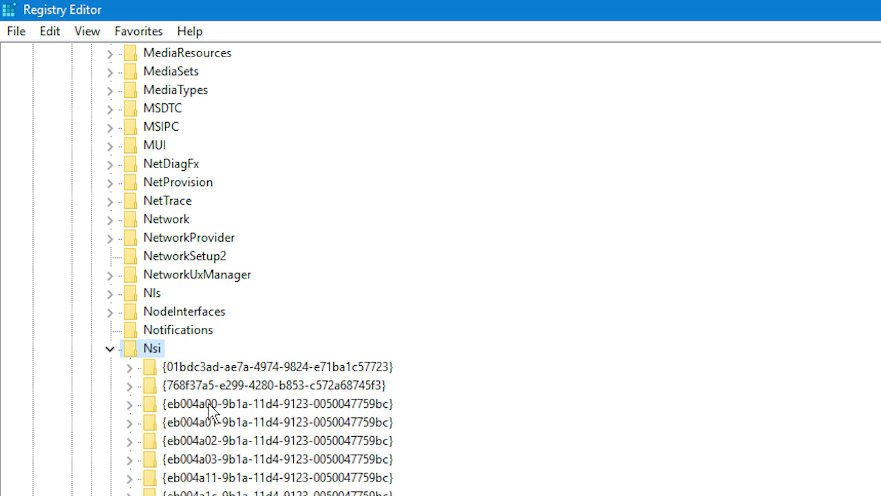
{"action": "left_click", "coordinate": [212, 410]}
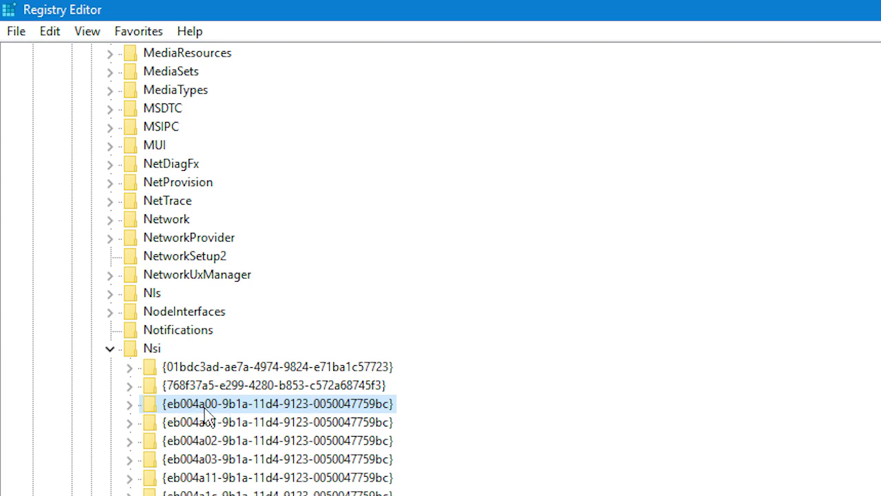
{"action": "left_click", "coordinate": [129, 404]}
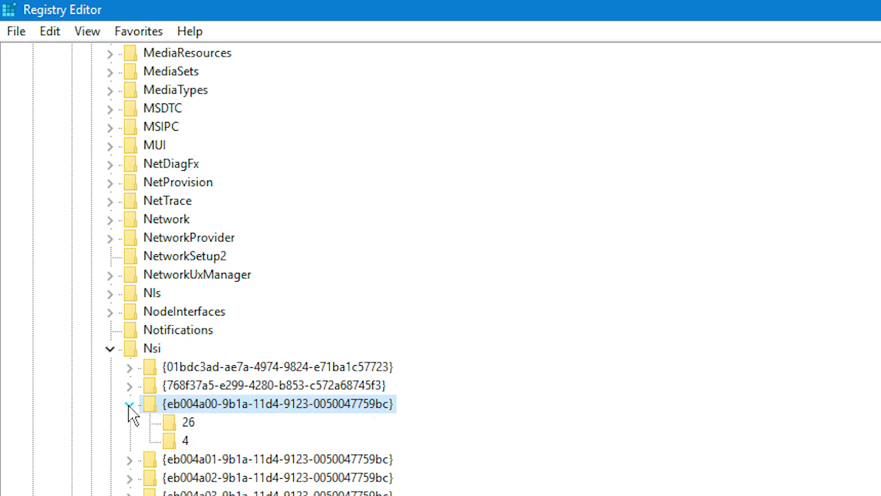
{"action": "left_click", "coordinate": [176, 425]}
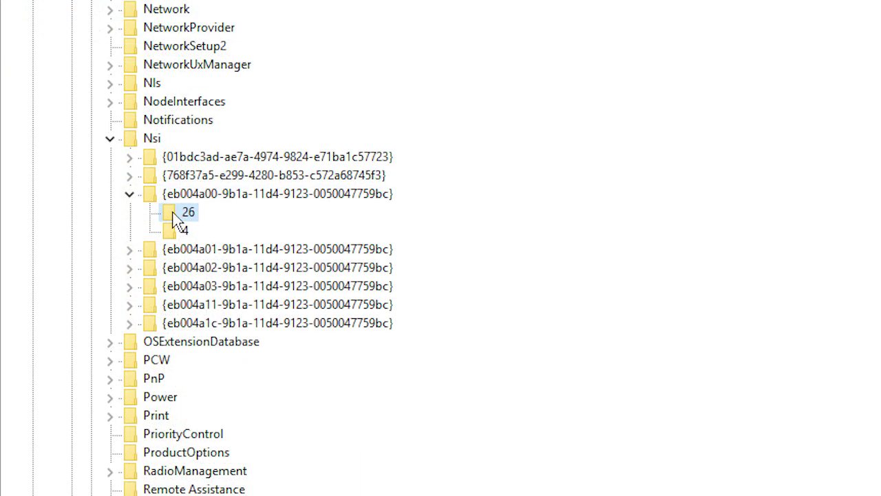
Step: Allow Everyone Full Control in the permissions of registry key 26 and apply the change
{"action": "right_click", "coordinate": [185, 215]}
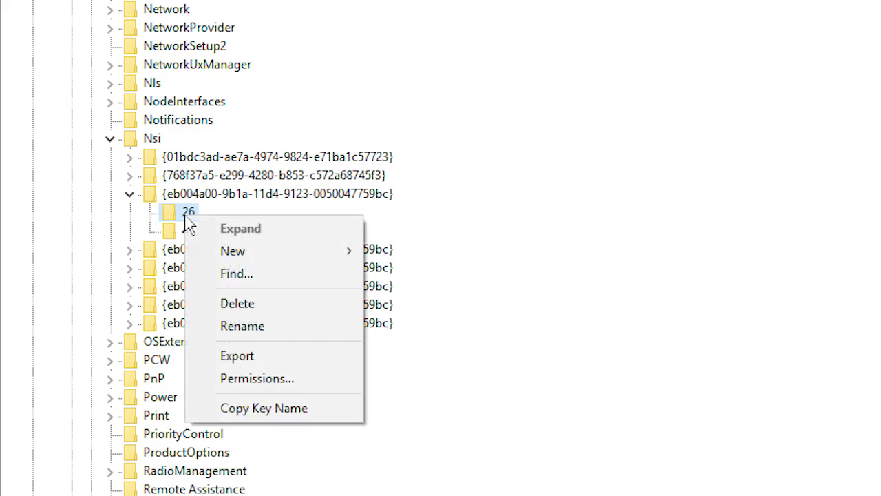
{"action": "left_click", "coordinate": [323, 379]}
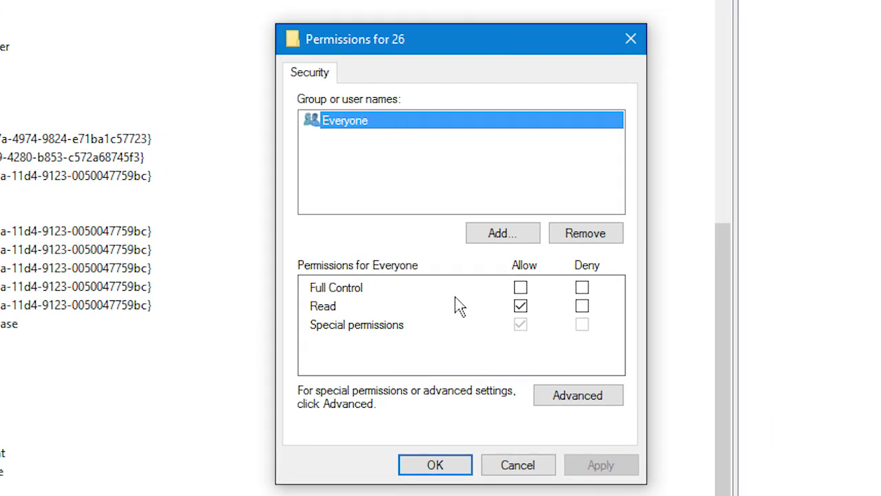
{"action": "left_click", "coordinate": [521, 287]}
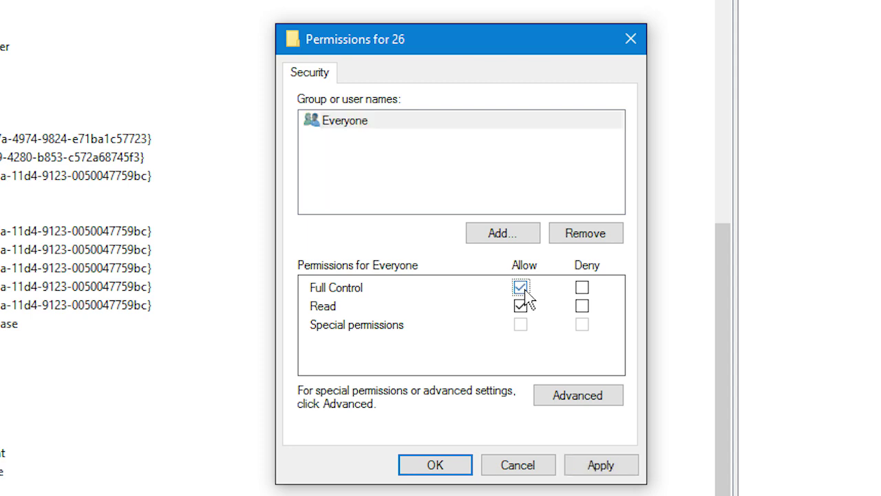
{"action": "left_click", "coordinate": [596, 467]}
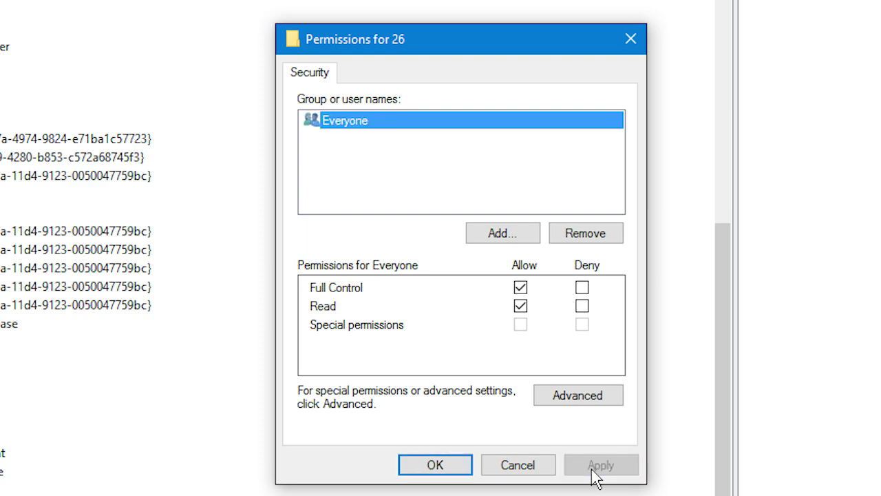
{"action": "left_click", "coordinate": [435, 465]}
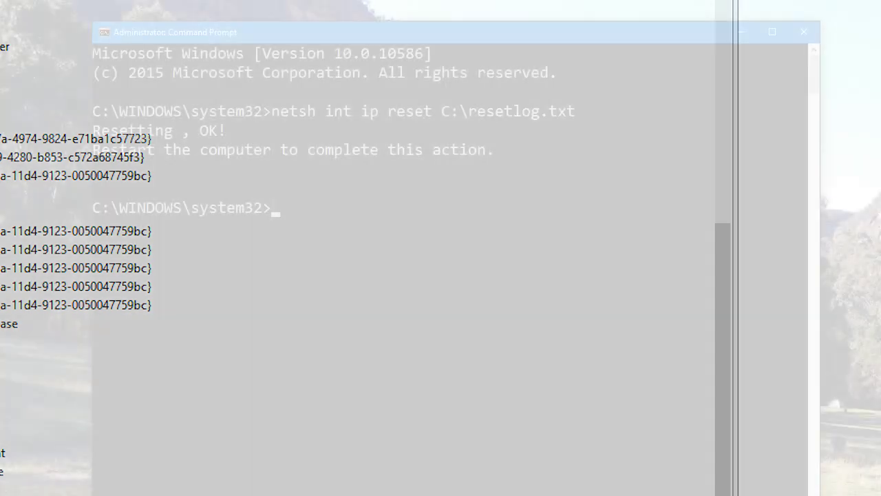